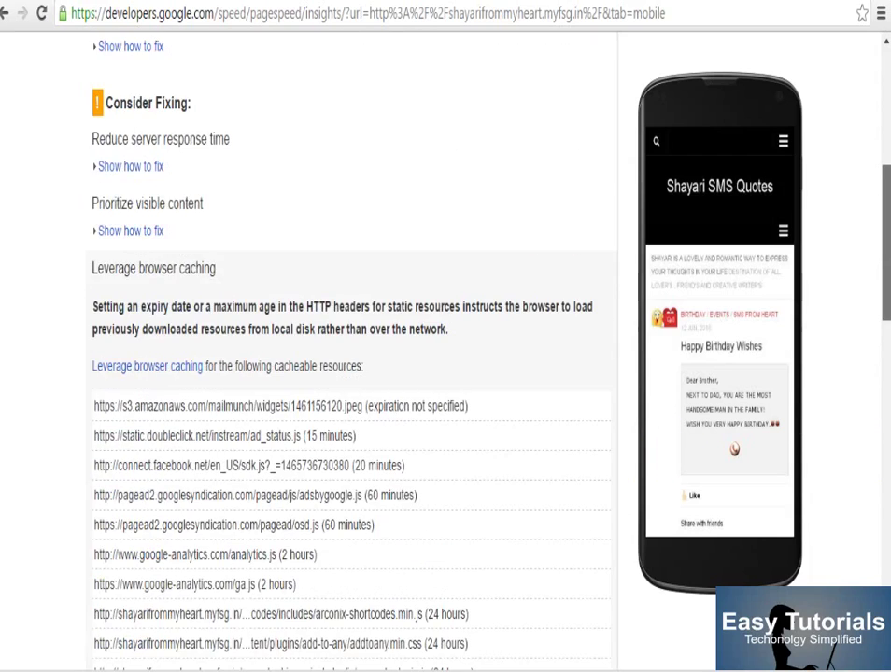
Step: Compare the site's desktop and mobile PageSpeed scores, ending on the mobile results
scroll(350, 374, up, 3)
scroll(350, 374, up, 2)
scroll(350, 373, up, 1)
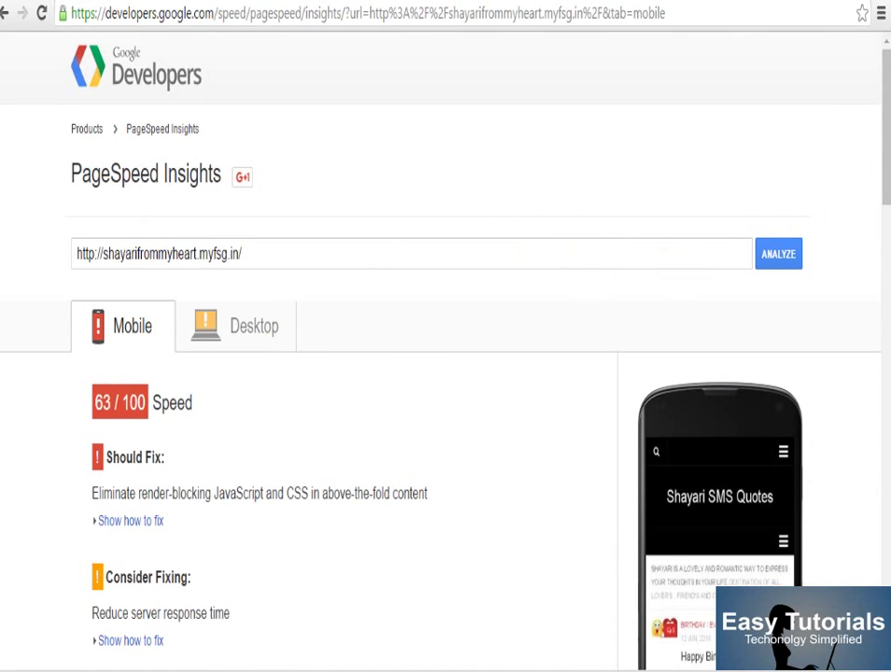
scroll(880, 232, down, 5)
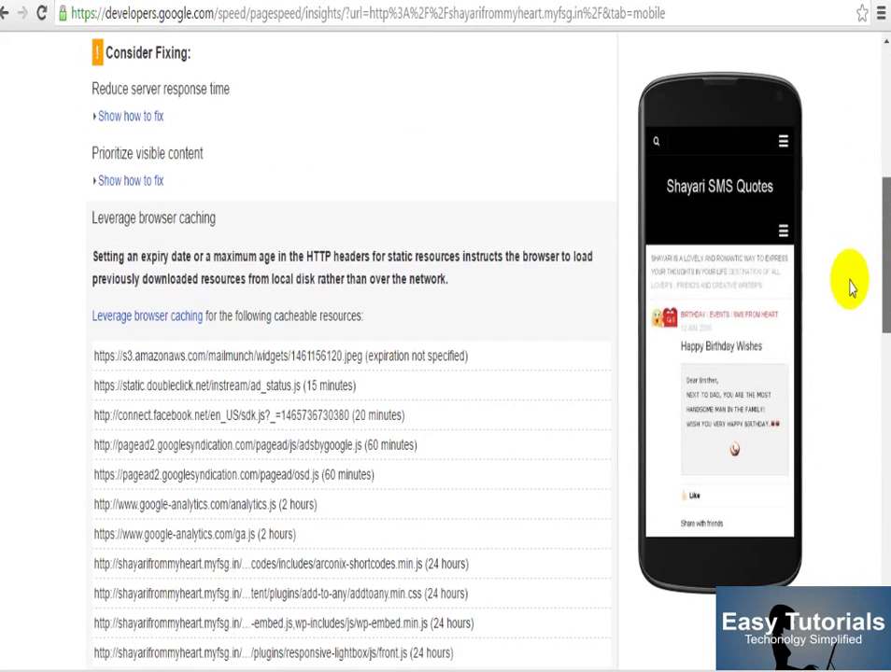
scroll(868, 268, up, 1)
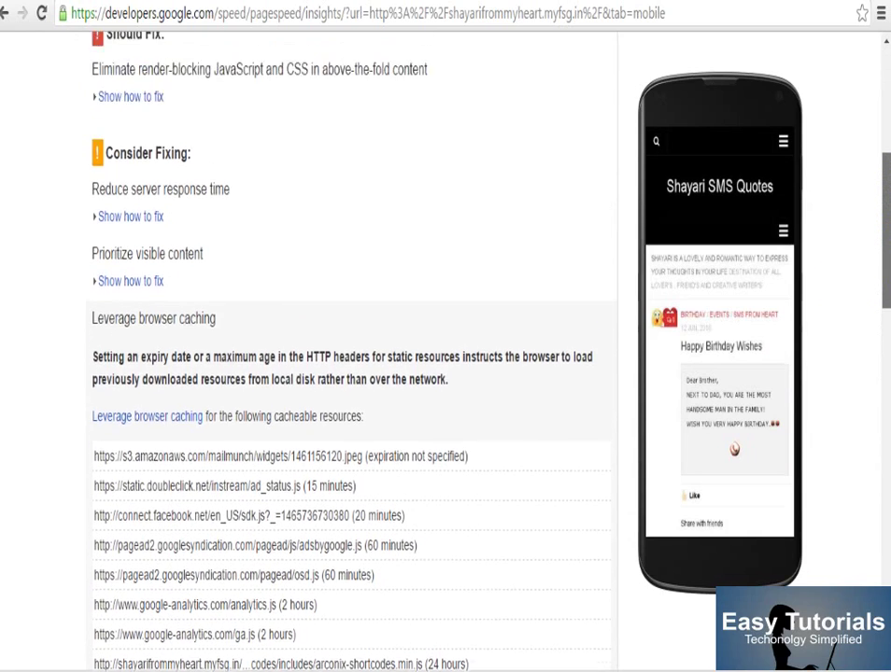
scroll(332, 355, up, 3)
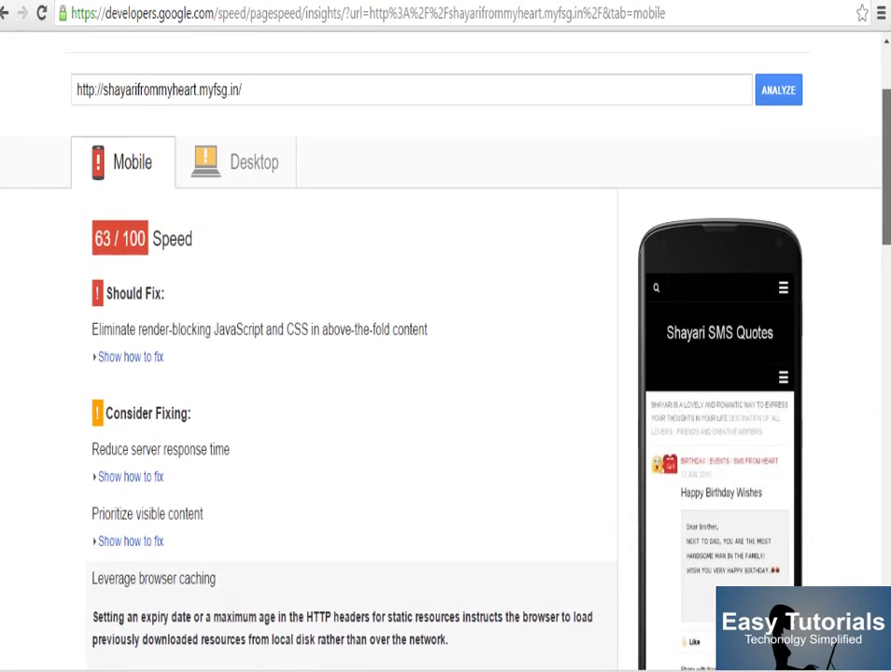
scroll(442, 332, up, 1)
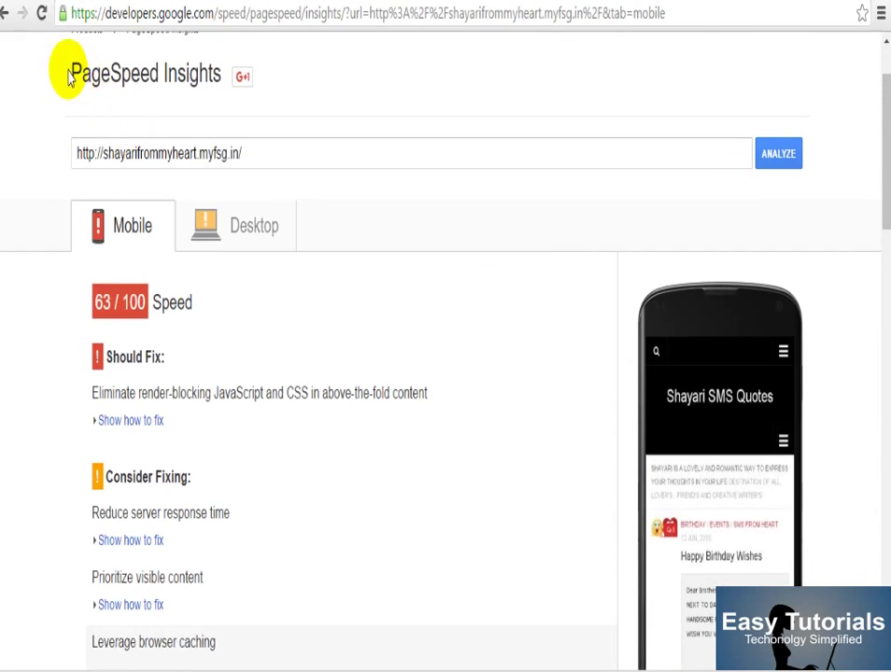
drag(69, 79, 215, 74)
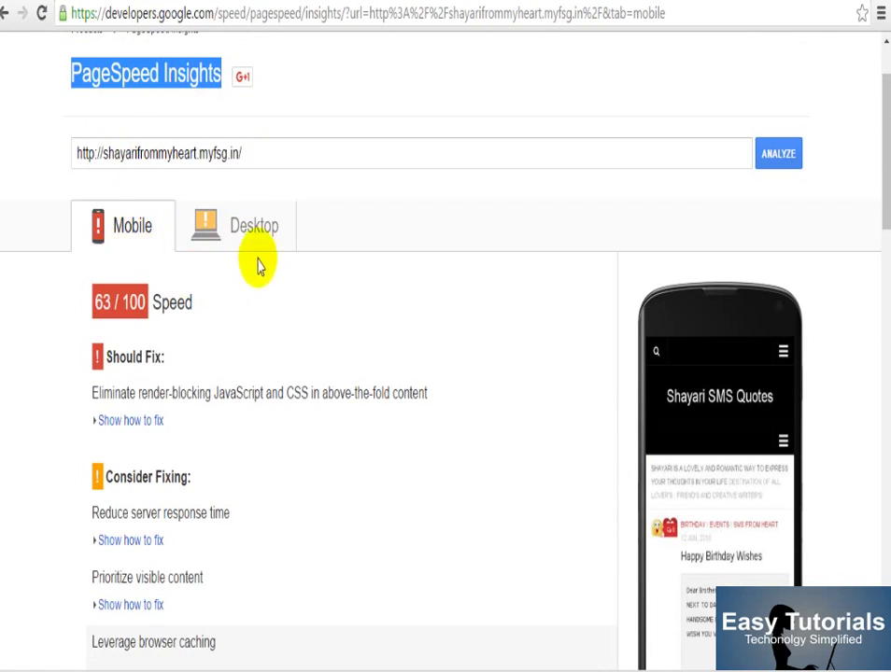
click(278, 166)
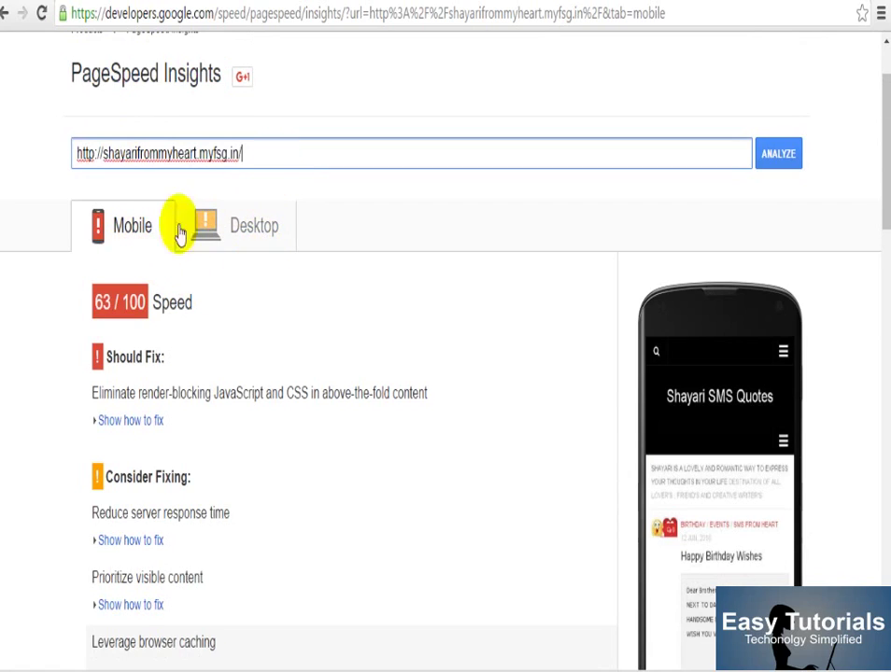
click(226, 248)
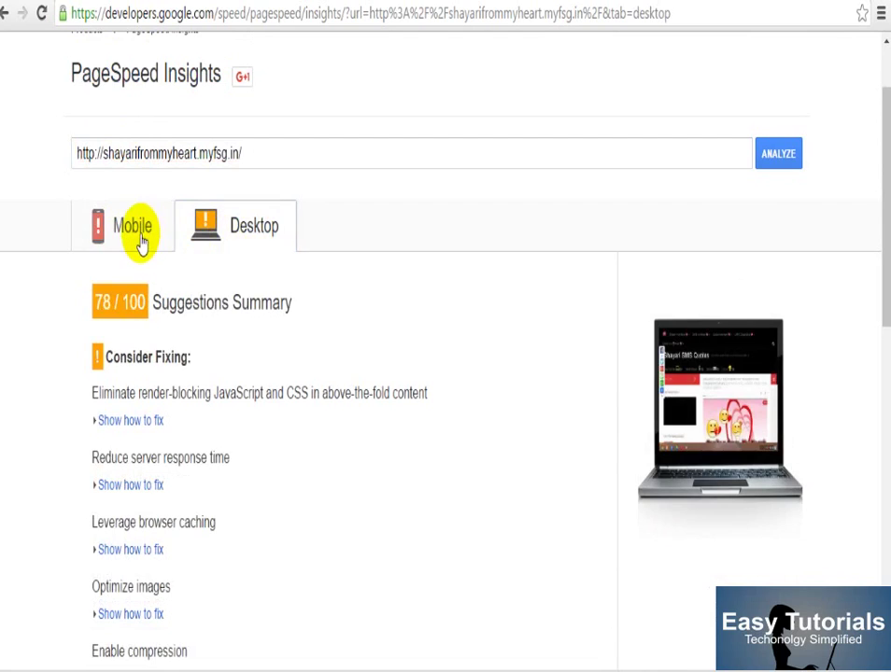
click(115, 241)
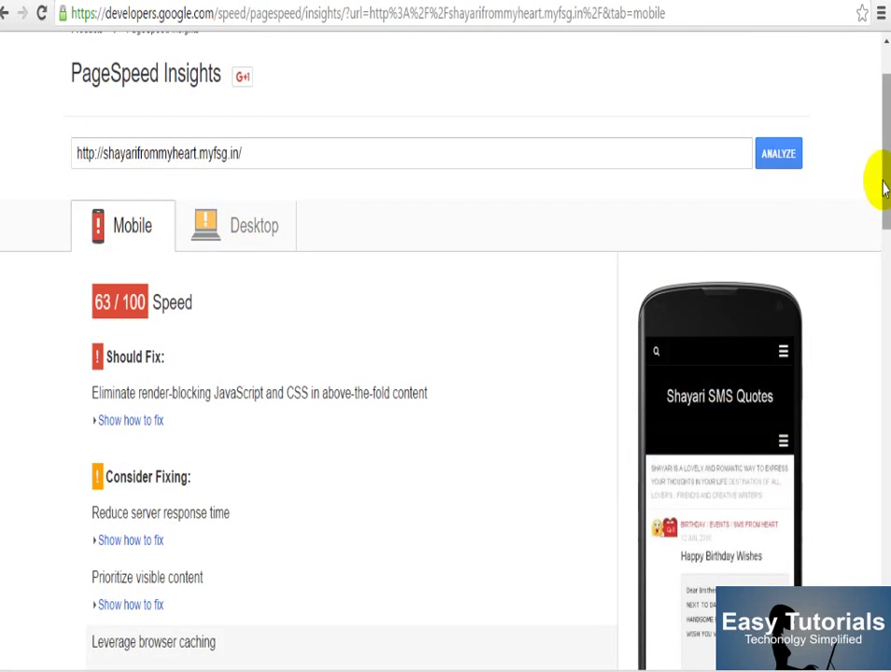
Step: Find the Leverage browser caching issue in the mobile report and select its heading
scroll(878, 215, down, 3)
scroll(868, 238, down, 2)
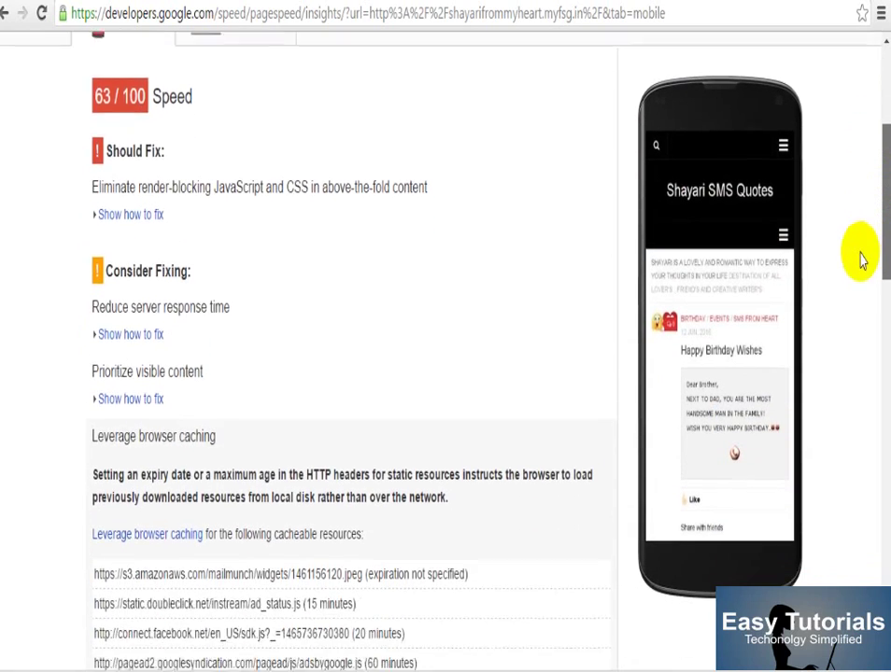
scroll(859, 261, down, 3)
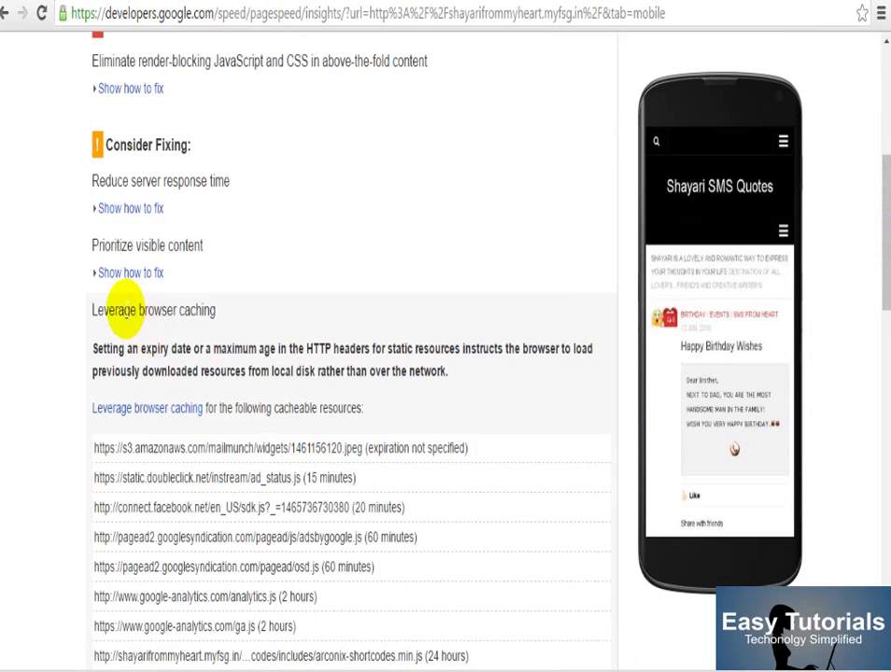
drag(125, 310, 222, 321)
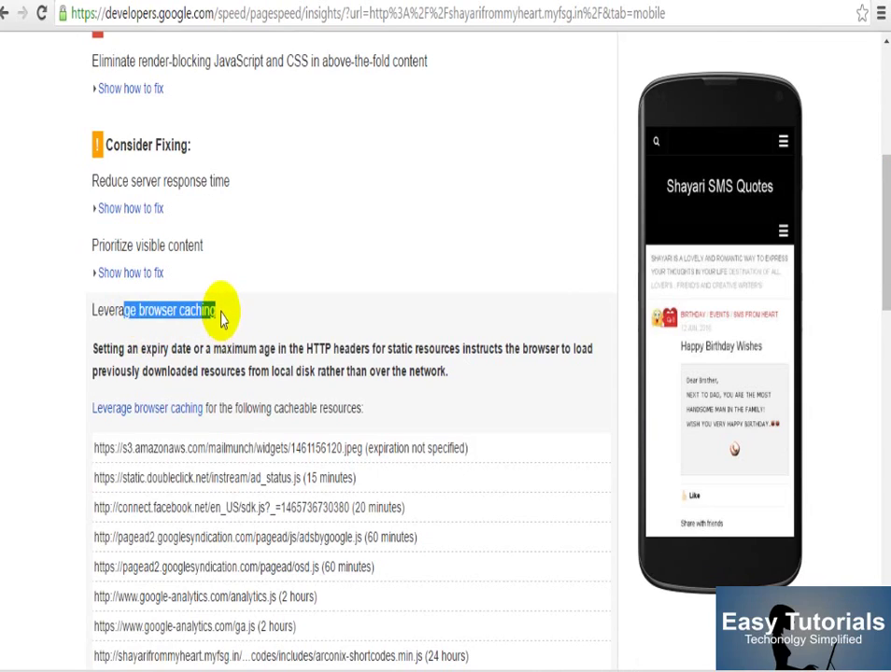
click(215, 313)
triple_click(201, 310)
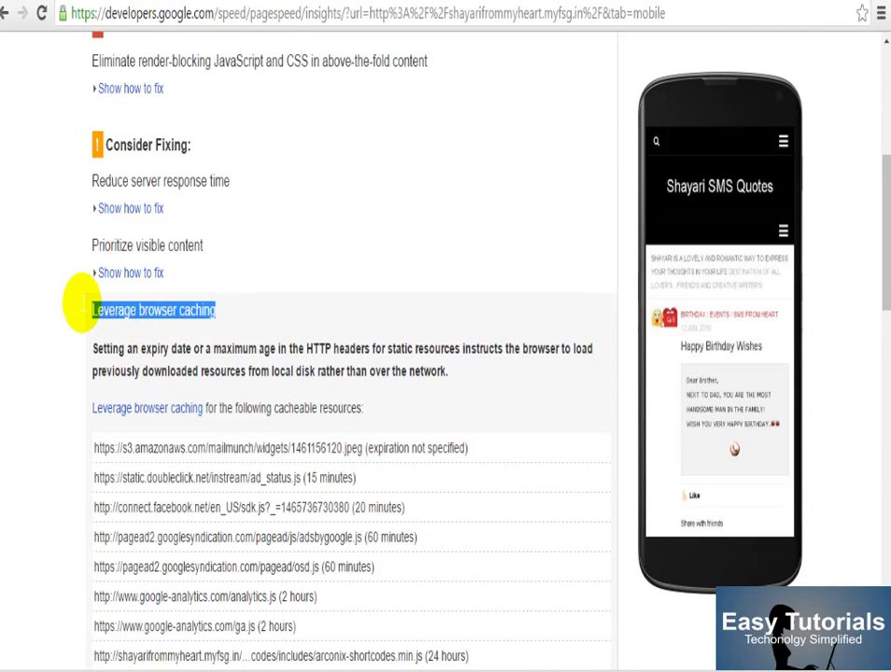
mouse_move(879, 235)
mouse_down()
mouse_move(859, 501)
mouse_move(875, 644)
mouse_move(881, 117)
mouse_up()
Step: Go to the blog post on fixing leverage browser caching and reach its EXPIRES CACHING code
click(795, 9)
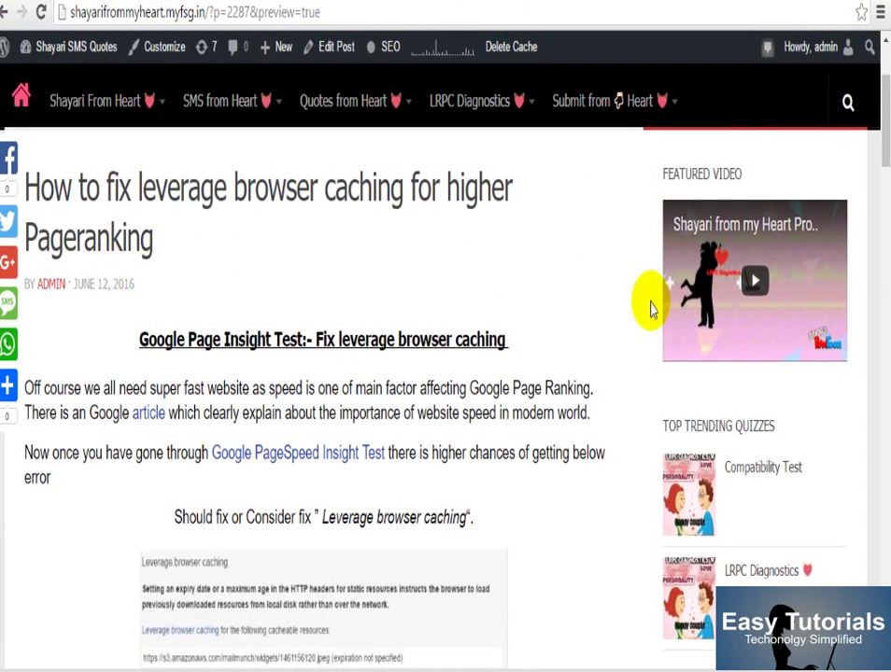
scroll(651, 308, down, 1)
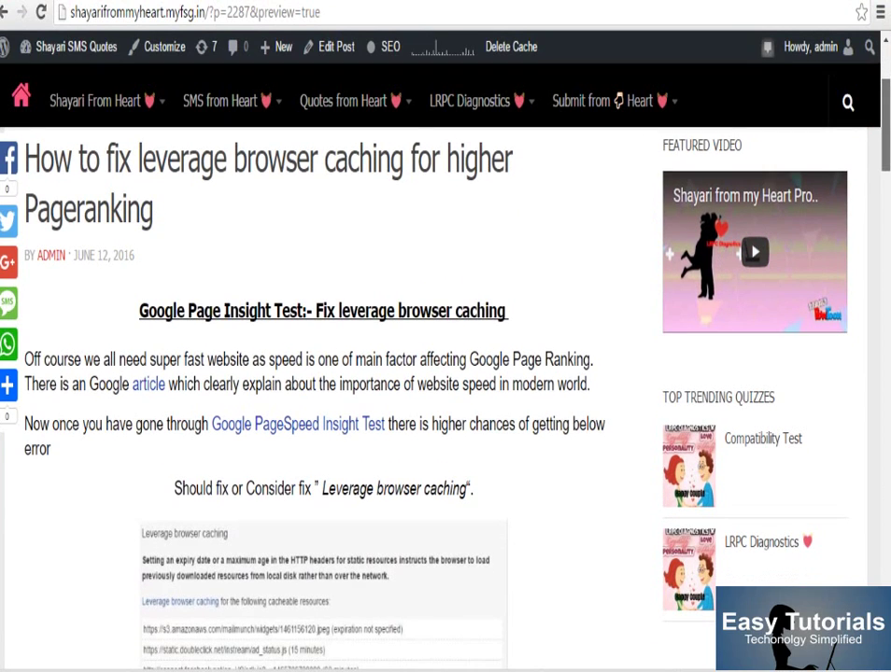
mouse_move(882, 102)
mouse_down()
mouse_move(877, 328)
mouse_move(880, 215)
mouse_up()
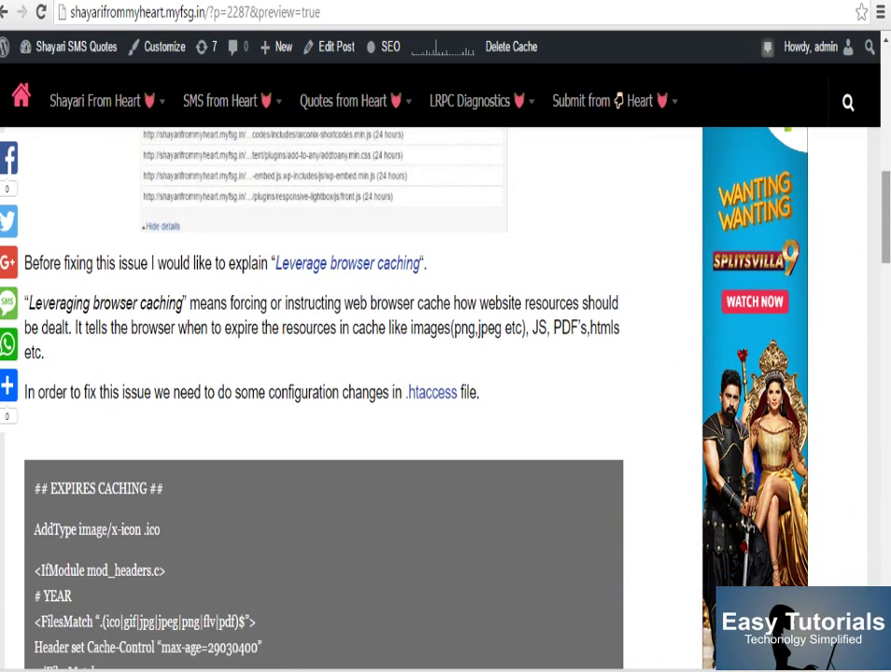
mouse_move(881, 241)
mouse_down()
mouse_move(882, 280)
mouse_move(870, 274)
mouse_move(863, 322)
mouse_up()
Step: Scroll further down the post preview, then back up to the post's title
scroll(864, 322, down, 1)
scroll(856, 338, down, 1)
scroll(851, 354, down, 1)
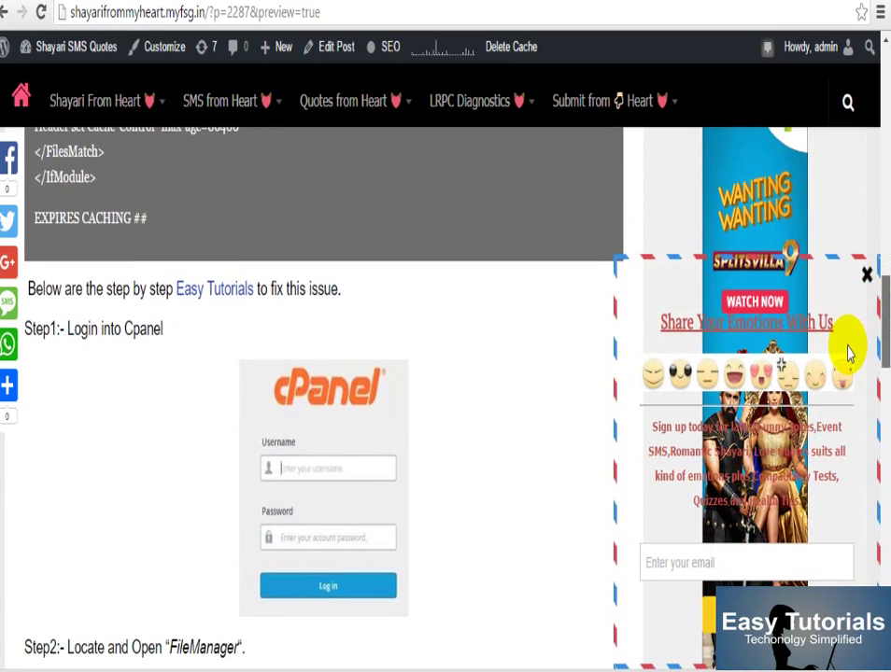
scroll(855, 364, down, 2)
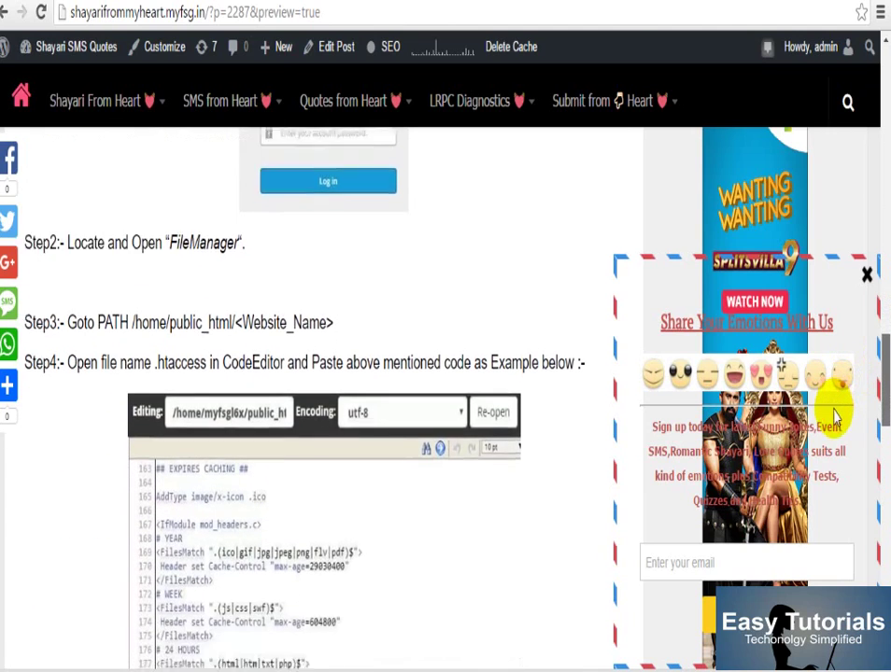
scroll(826, 420, down, 2)
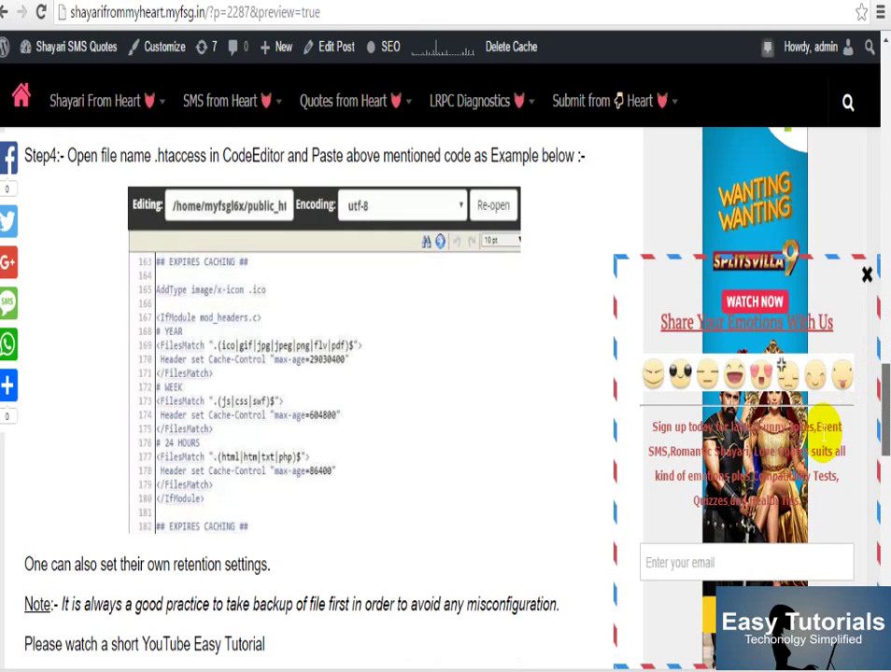
scroll(815, 467, down, 1)
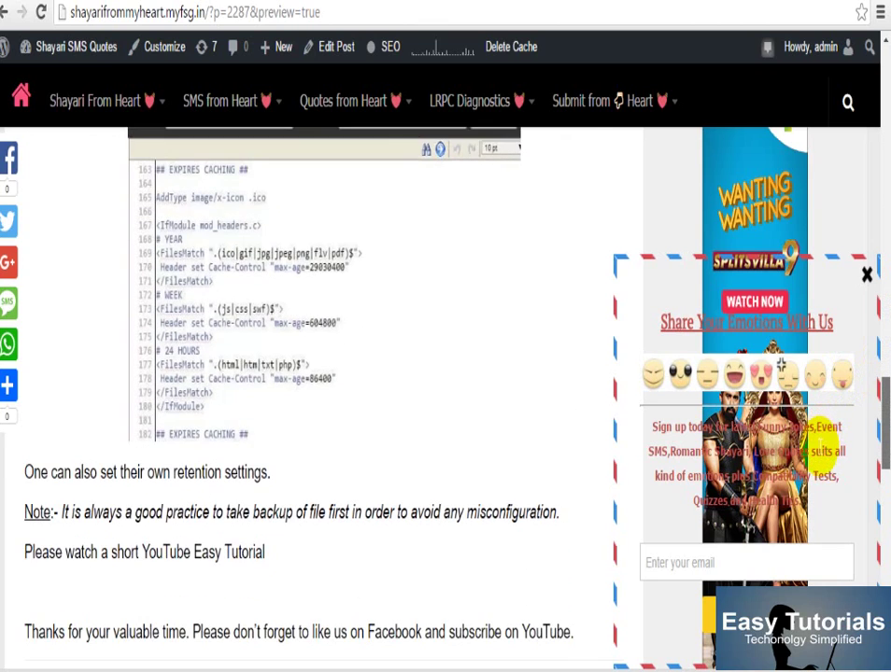
scroll(815, 474, down, 1)
scroll(831, 447, up, 3)
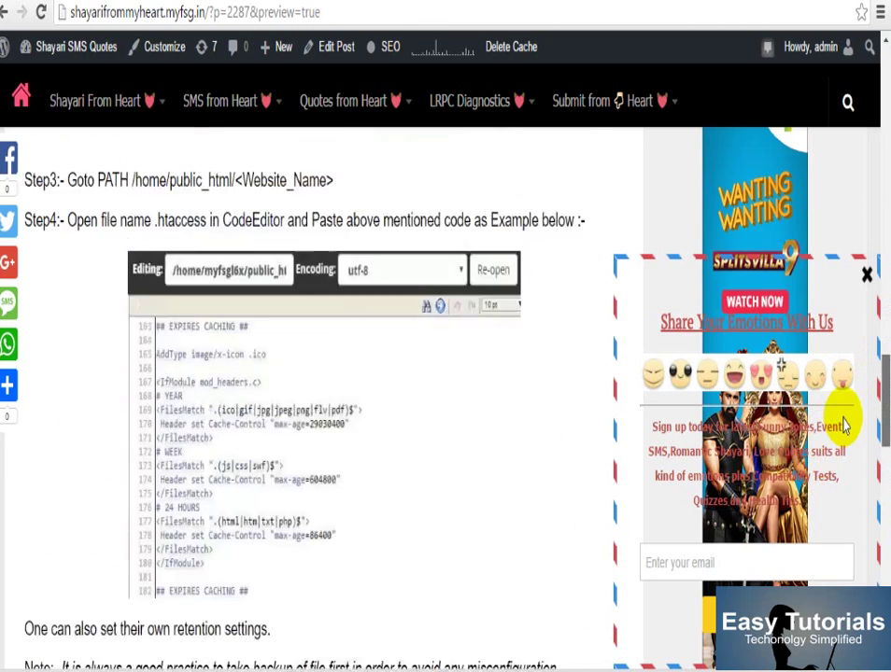
scroll(859, 388, up, 2)
scroll(872, 343, up, 4)
scroll(876, 327, up, 6)
scroll(654, 280, up, 6)
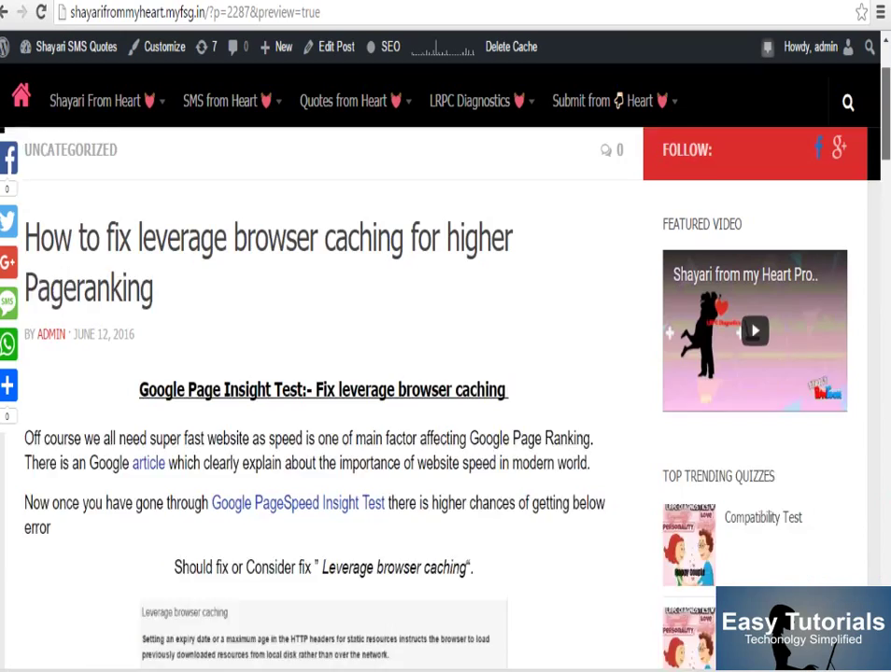
scroll(613, 68, up, 2)
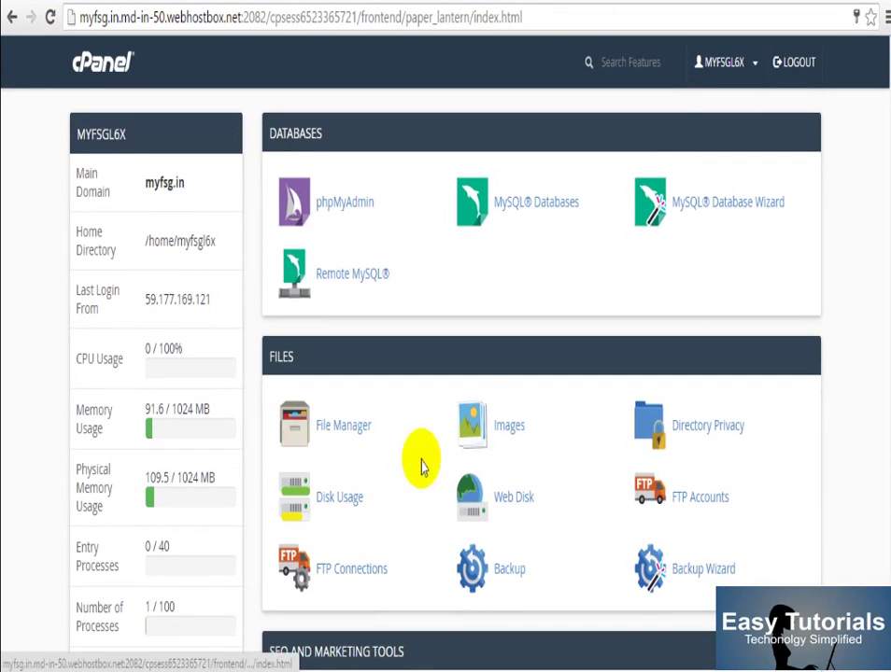
Step: Open File Manager and list the contents of public_html/shayarifrommyheart
click(299, 455)
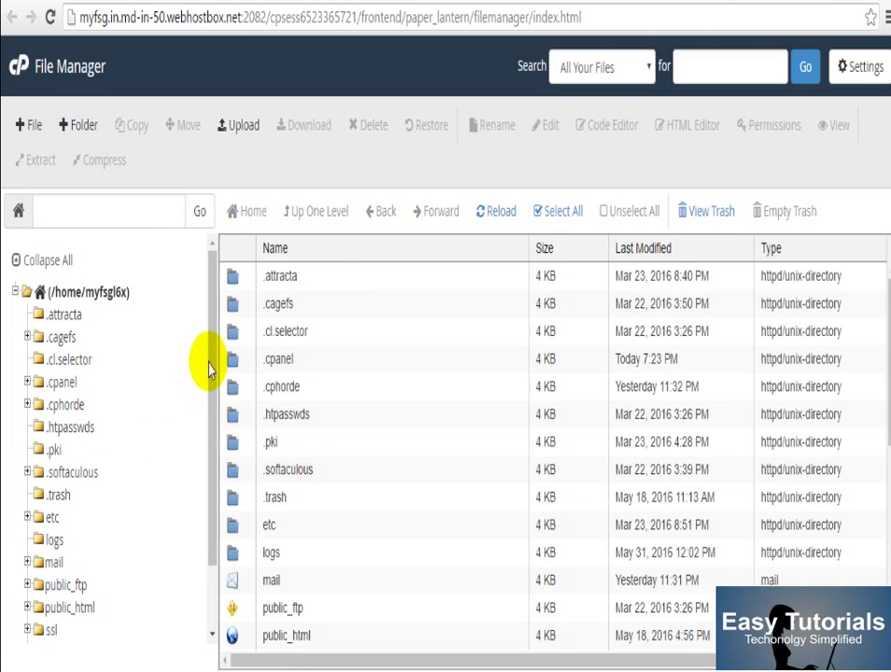
drag(212, 388, 198, 470)
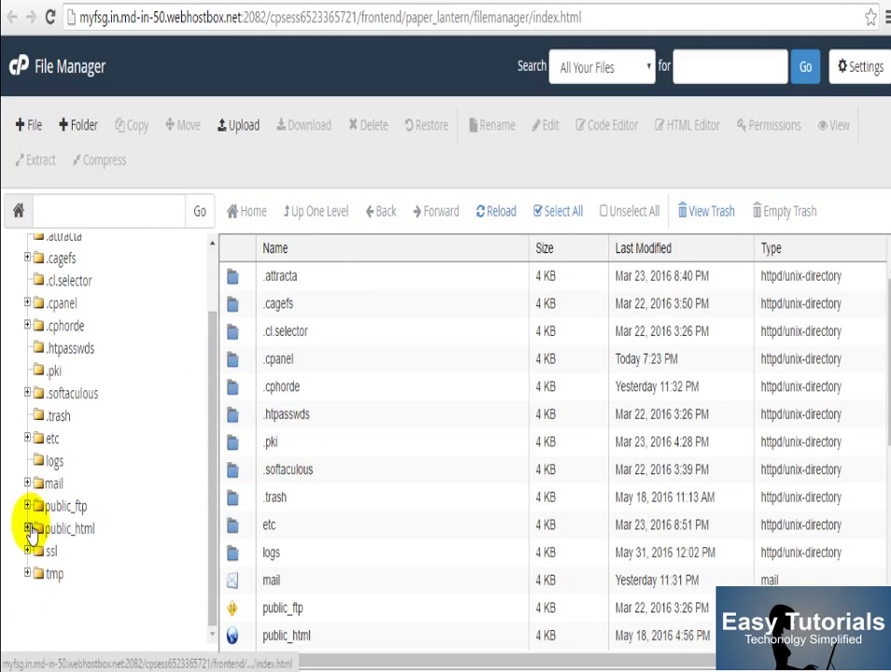
click(27, 528)
drag(213, 511, 204, 566)
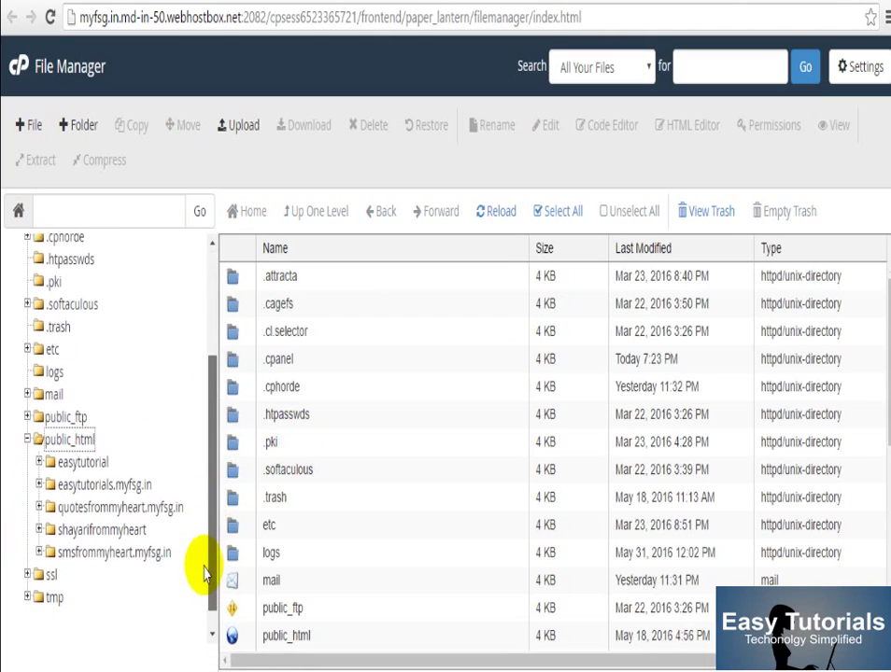
click(39, 528)
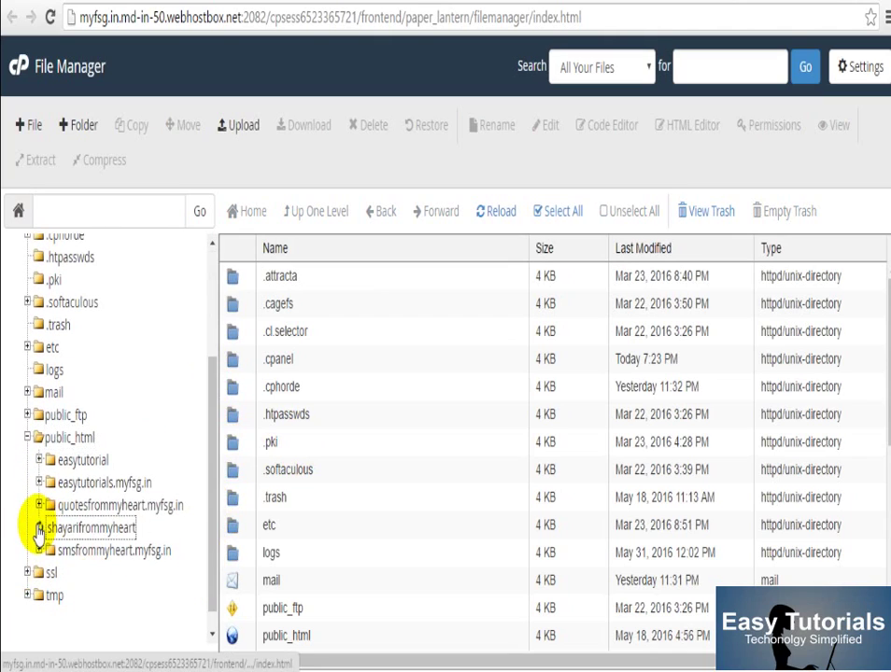
click(102, 529)
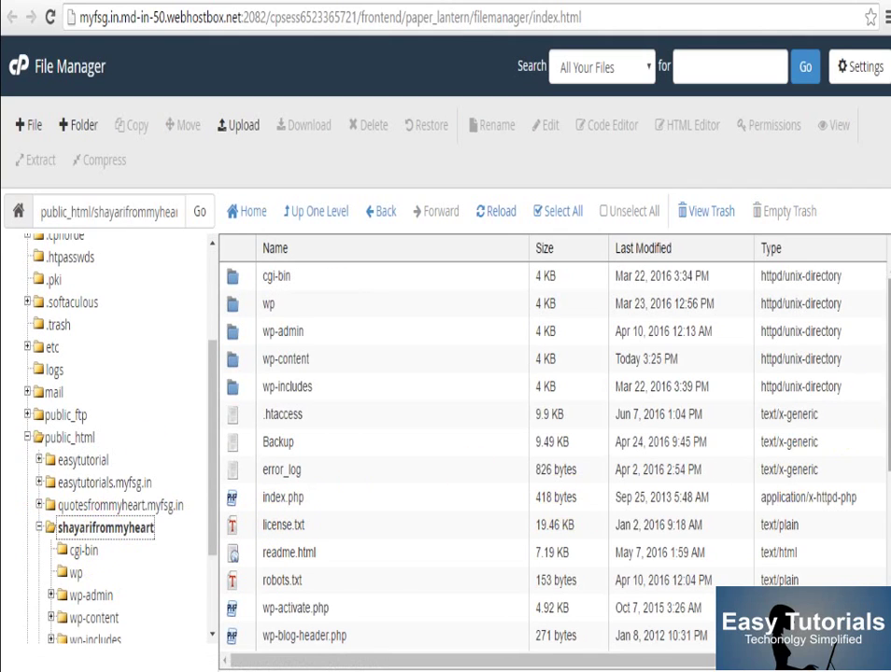
Step: Select the .htaccess file in the shayarifrommyheart file list, passing briefly over the Backup file
mouse_move(885, 398)
mouse_down()
mouse_move(854, 535)
mouse_move(875, 403)
mouse_up()
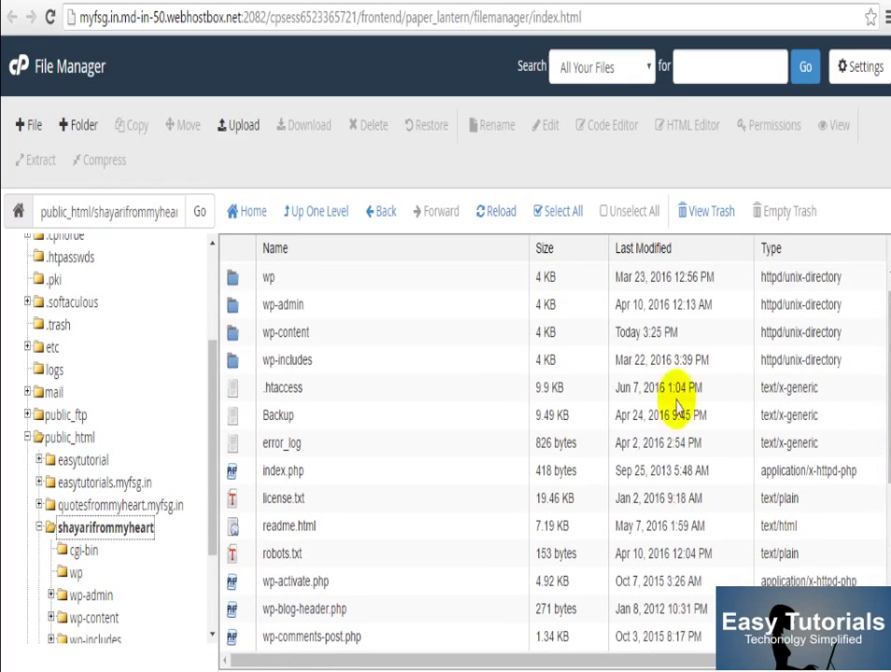
click(466, 401)
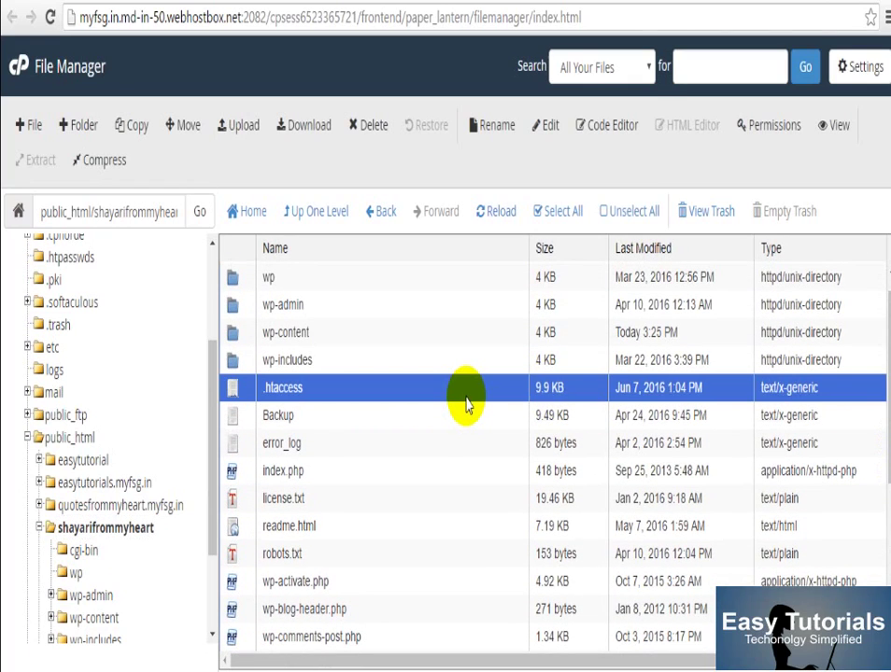
click(297, 420)
click(345, 392)
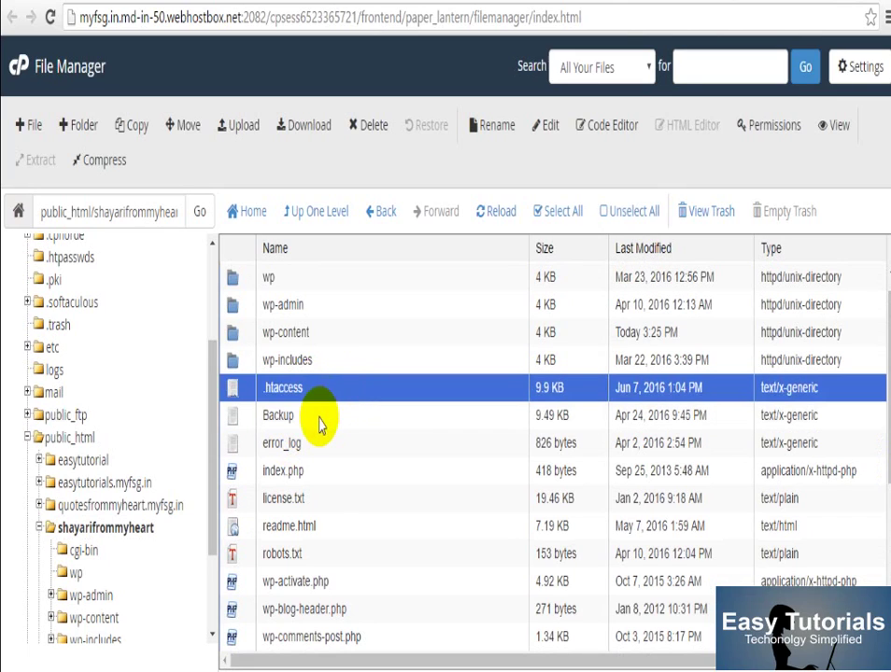
click(320, 422)
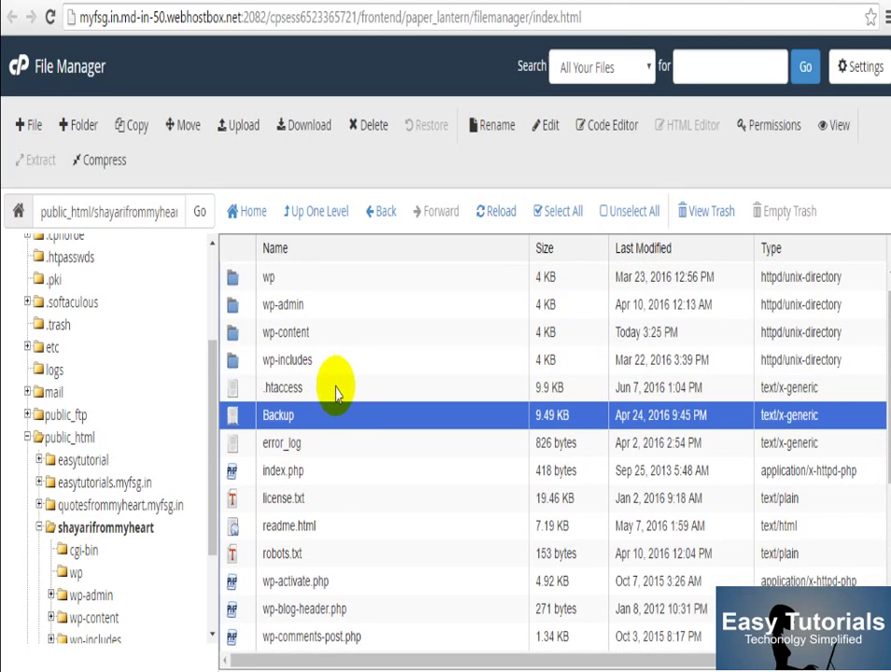
click(336, 392)
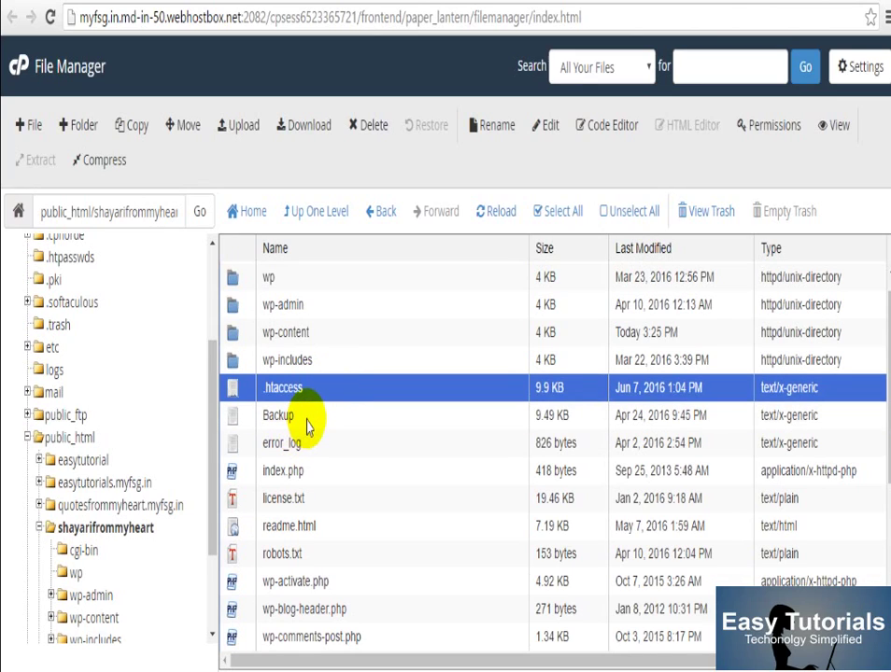
Step: Open .htaccess in the Code Editor, confirming the encoding prompt with Edit
click(597, 127)
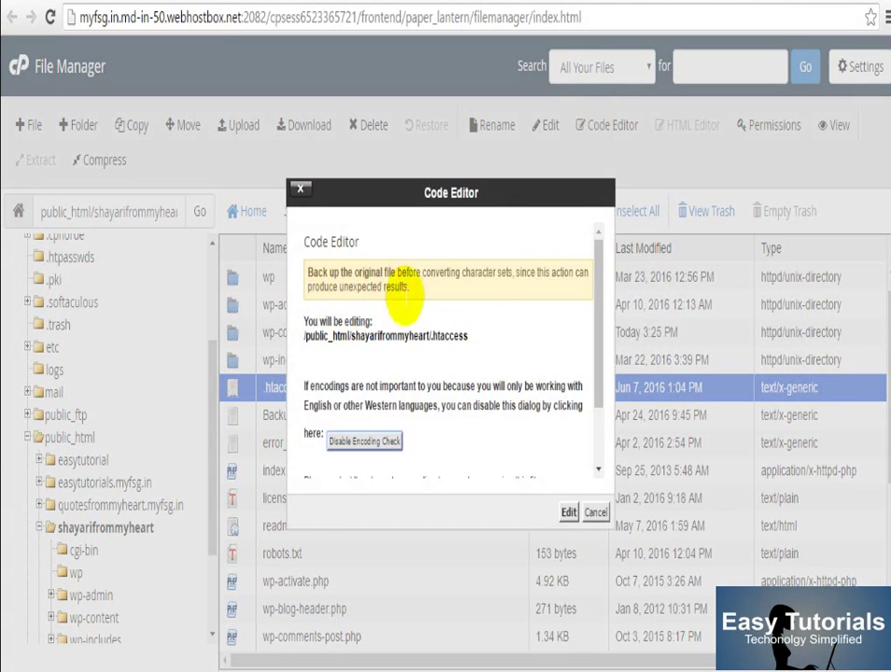
click(567, 517)
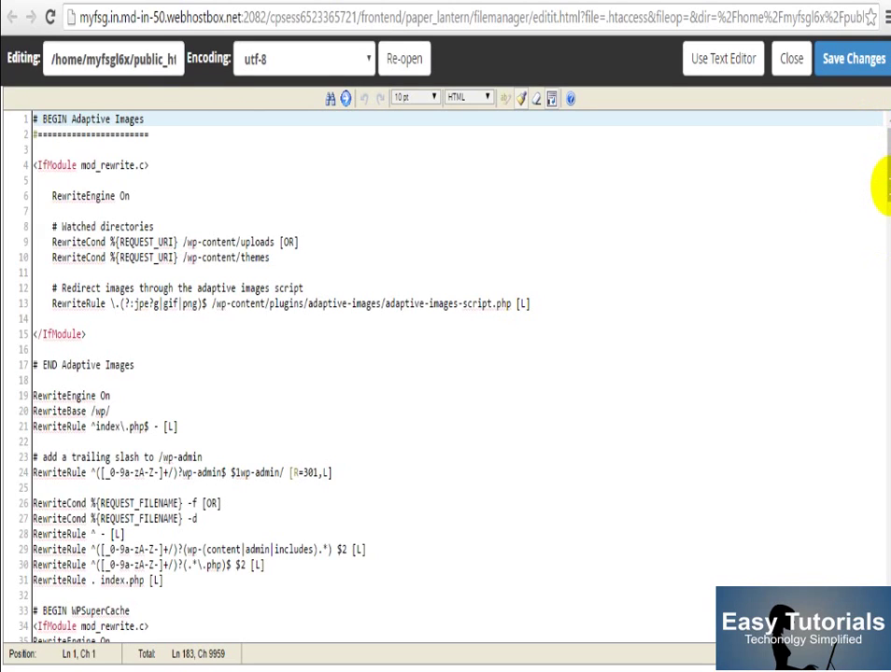
Step: Go to the EXPIRES CACHING lines after END WordPress and select the AddType image/x-icon .ico line
click(651, 178)
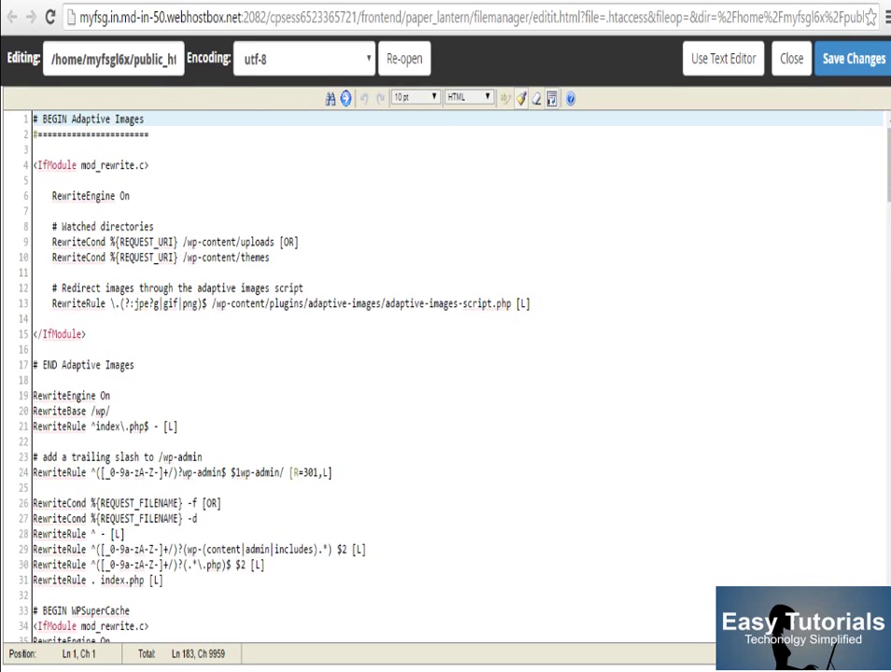
scroll(561, 206, down, 20)
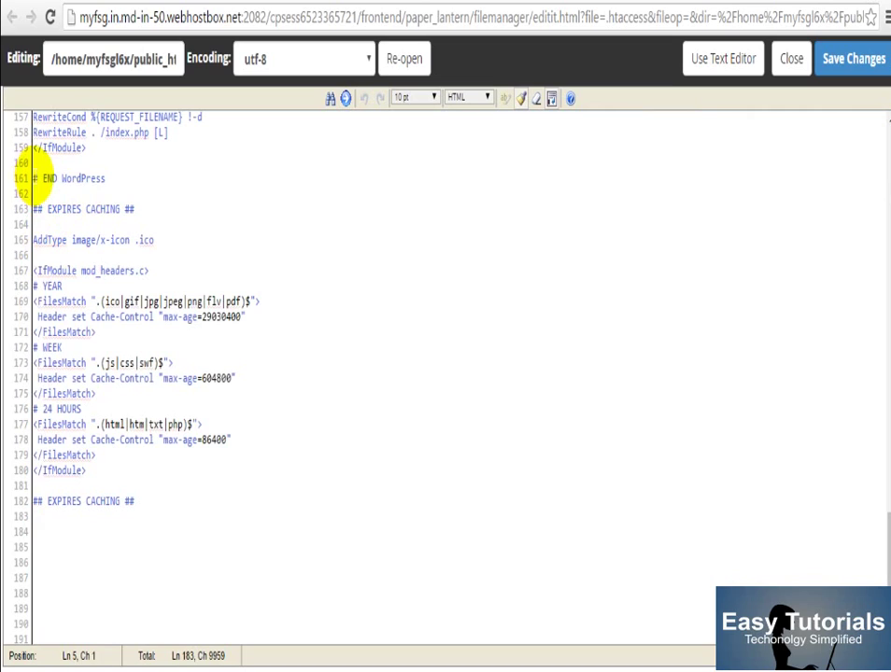
click(36, 178)
click(42, 210)
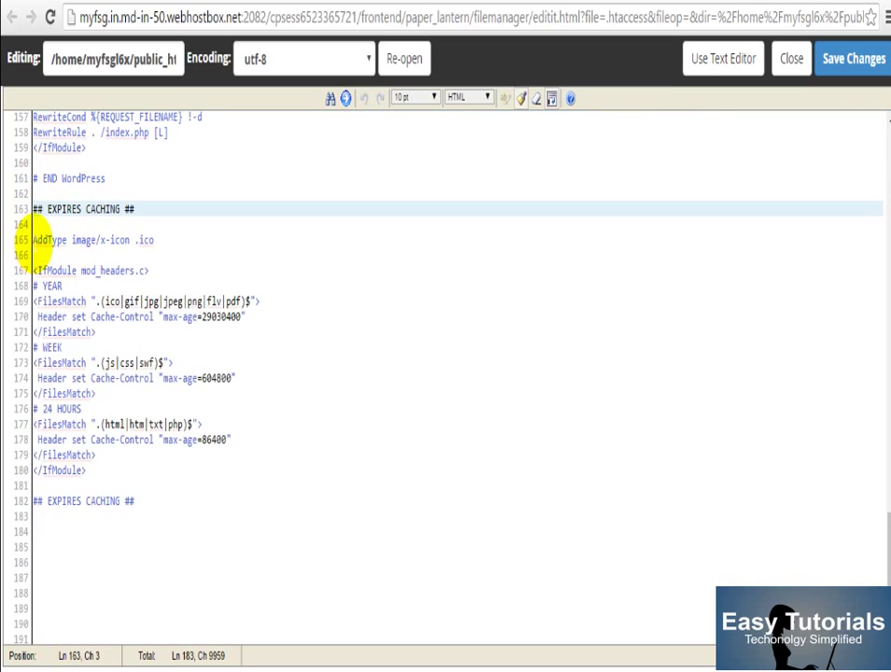
triple_click(89, 240)
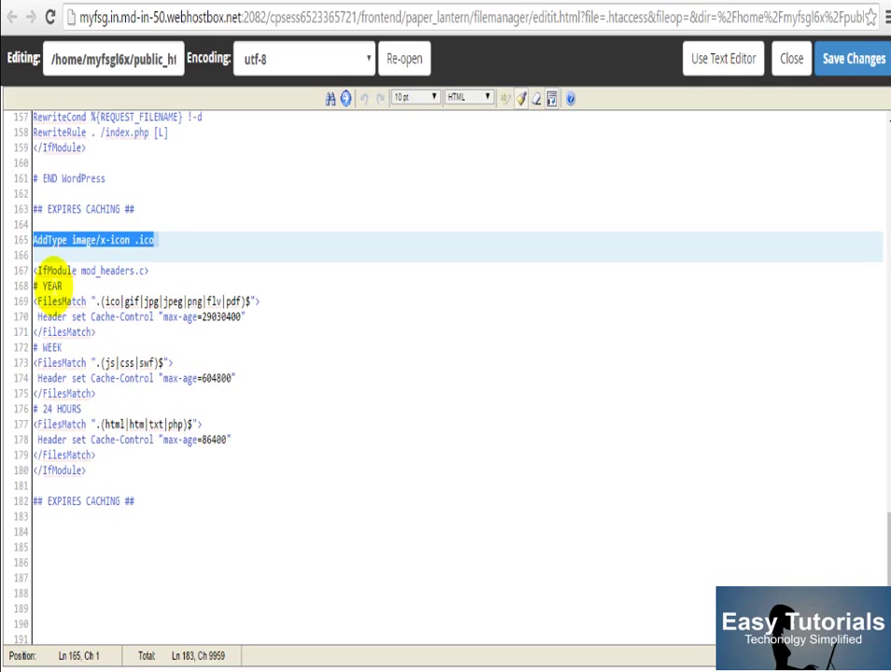
click(53, 286)
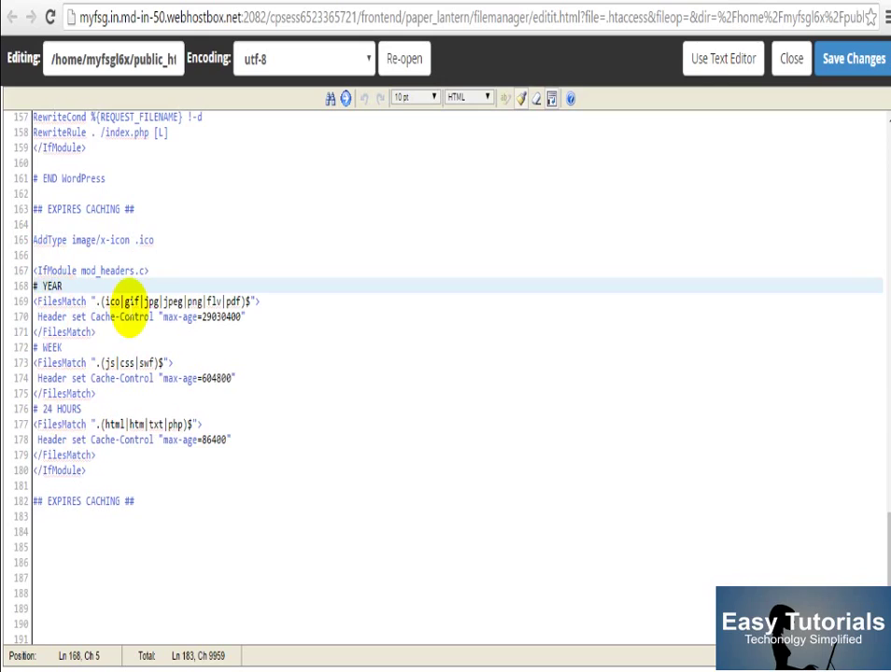
double_click(125, 362)
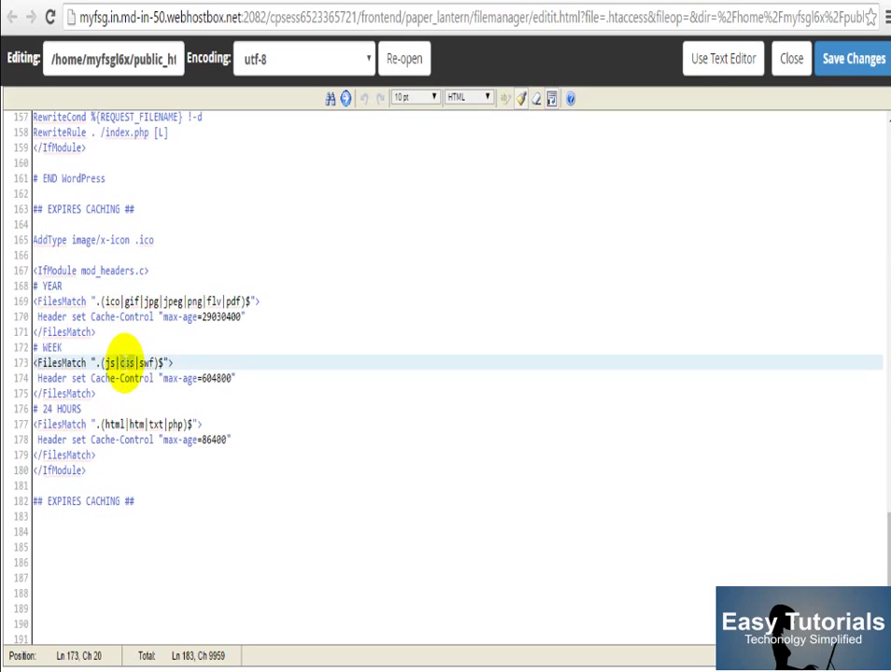
click(109, 363)
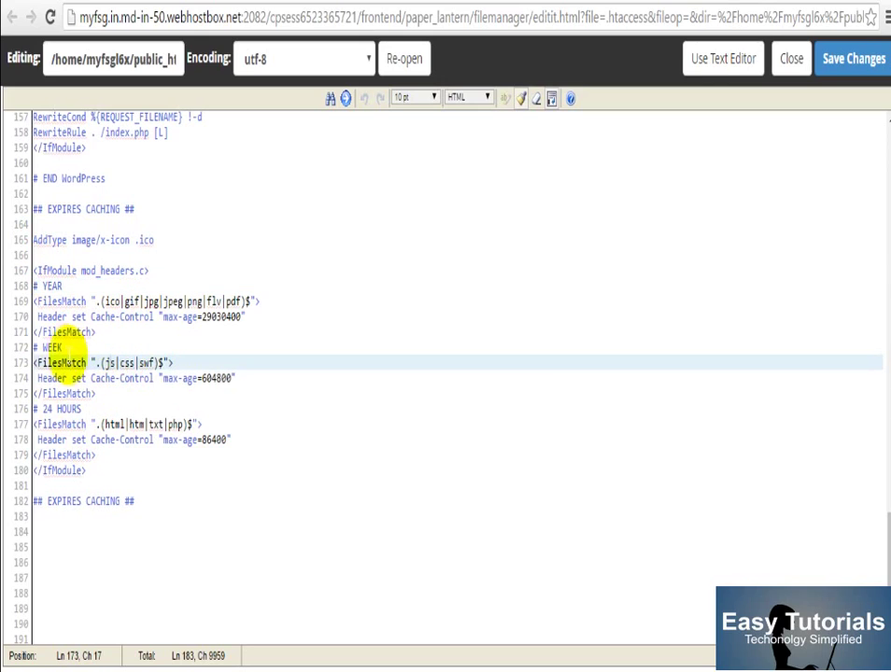